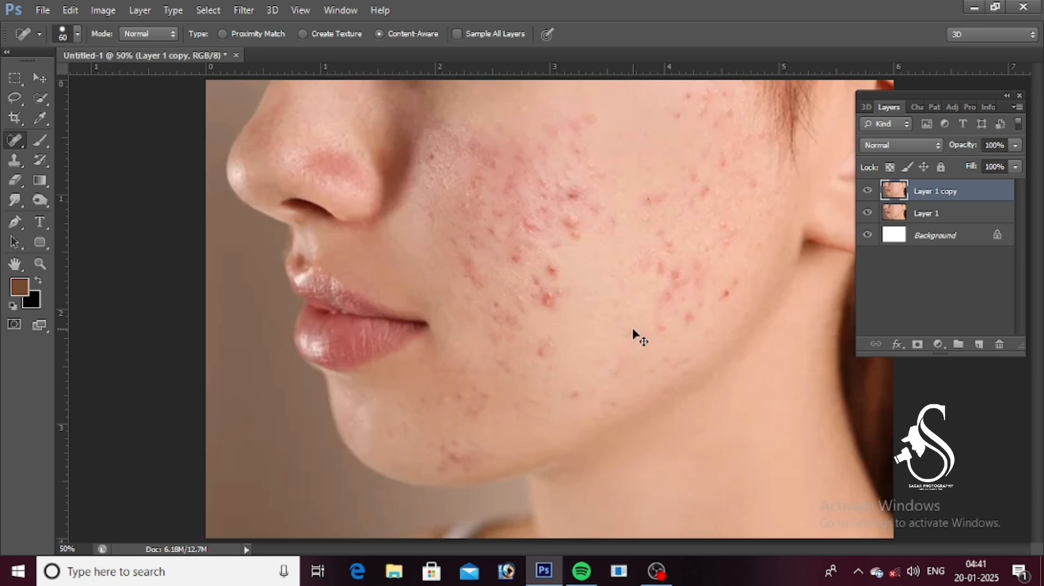
# - Remove the acne spots in the middle of the cheek on Layer 1 copy with the content-aware Spot Healing Brush at size 60
pyautogui.click(559, 255)
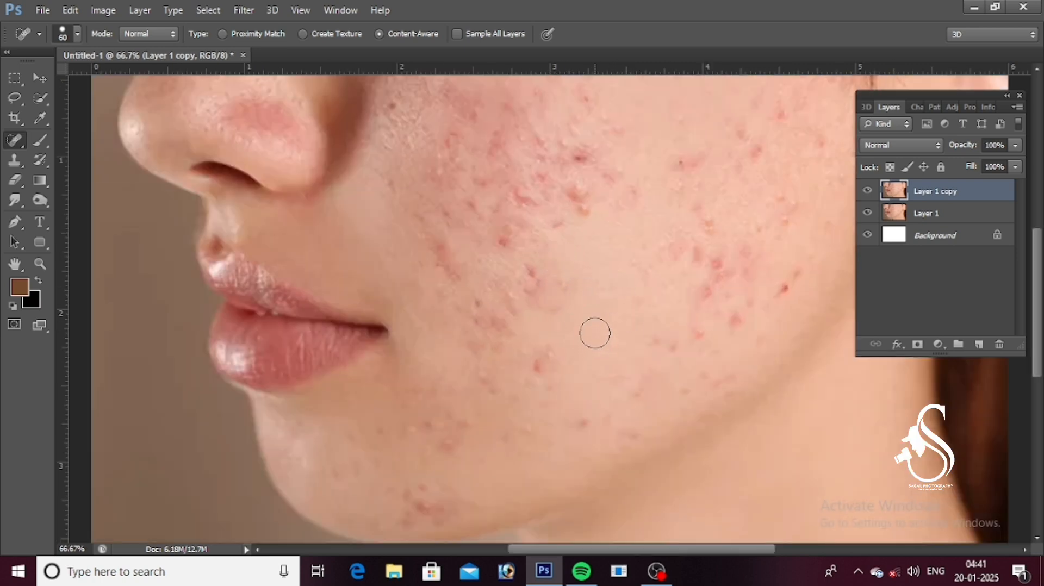
pyautogui.click(527, 269)
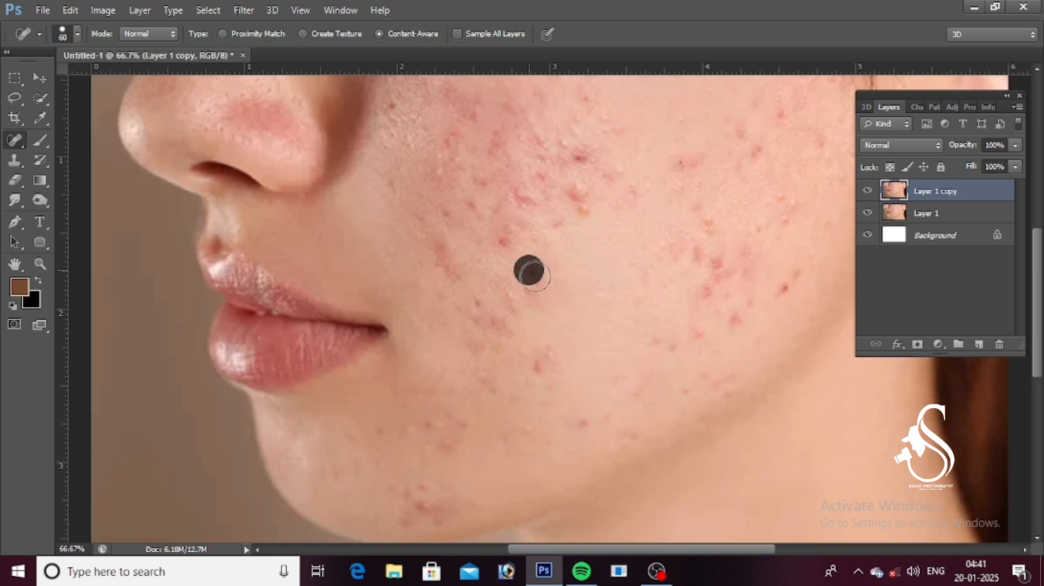
pyautogui.click(581, 191)
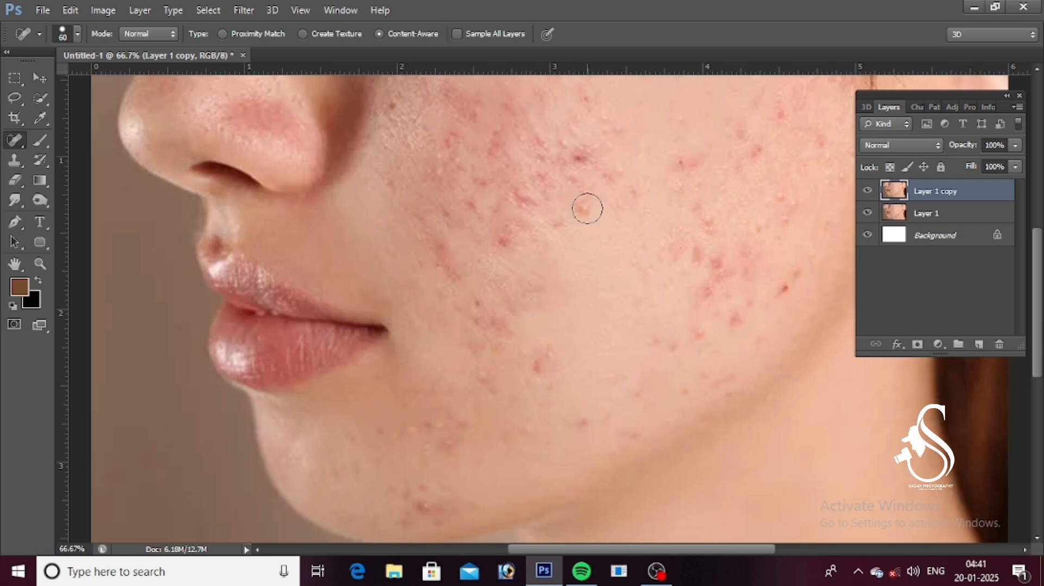
pyautogui.click(612, 170)
pyautogui.click(581, 154)
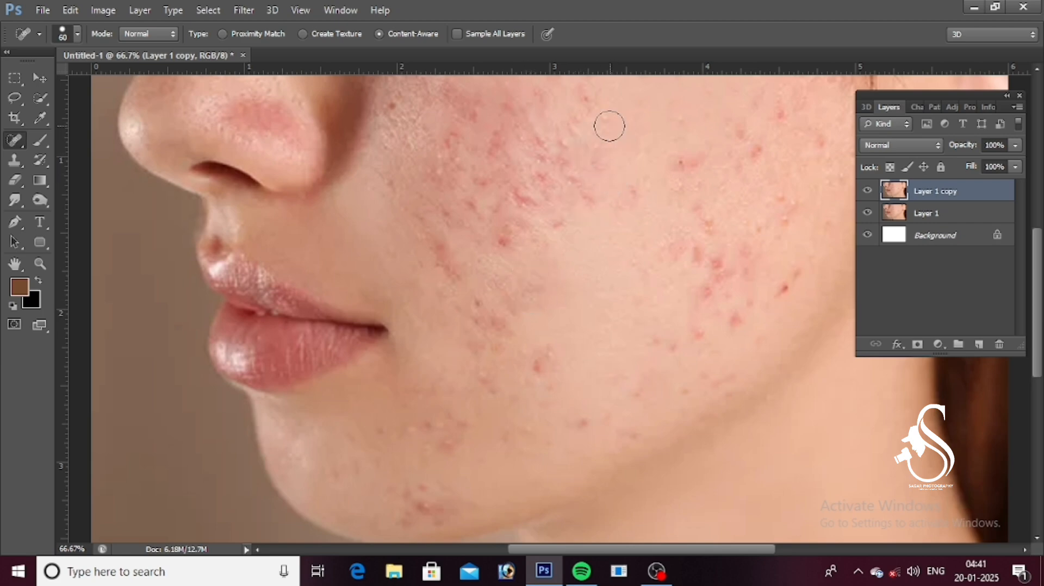
pyautogui.click(690, 157)
pyautogui.moveTo(716, 173)
pyautogui.mouseDown()
pyautogui.moveTo(596, 323)
pyautogui.moveTo(647, 201)
pyautogui.mouseUp()
pyautogui.click(629, 195)
# - Heal the red blemishes on the upper cheek, from beside the nose across towards the ear
pyautogui.click(438, 235)
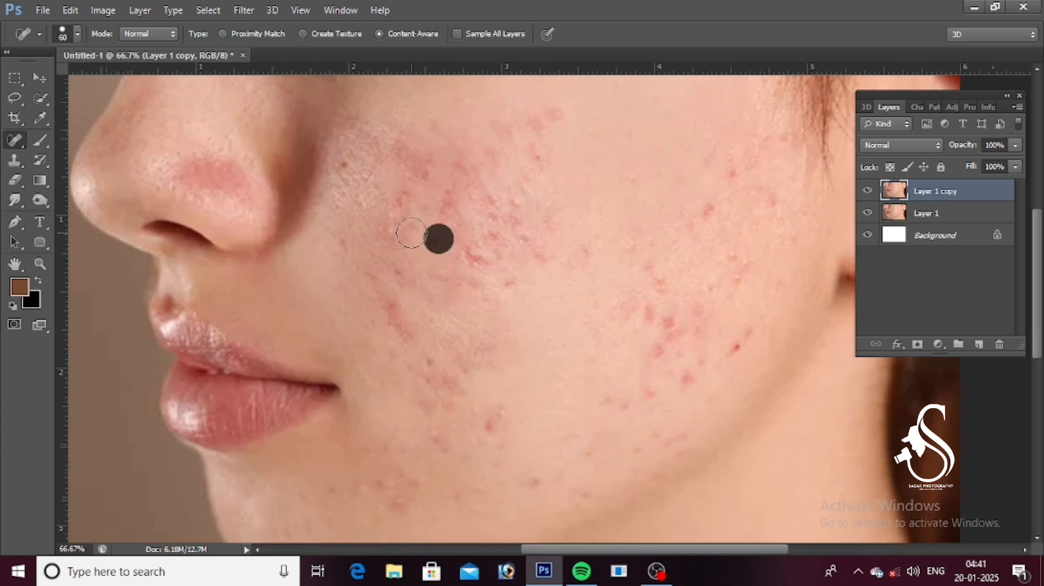
pyautogui.click(396, 228)
pyautogui.click(349, 165)
pyautogui.click(430, 168)
pyautogui.click(478, 256)
pyautogui.click(491, 210)
pyautogui.click(512, 212)
pyautogui.click(543, 162)
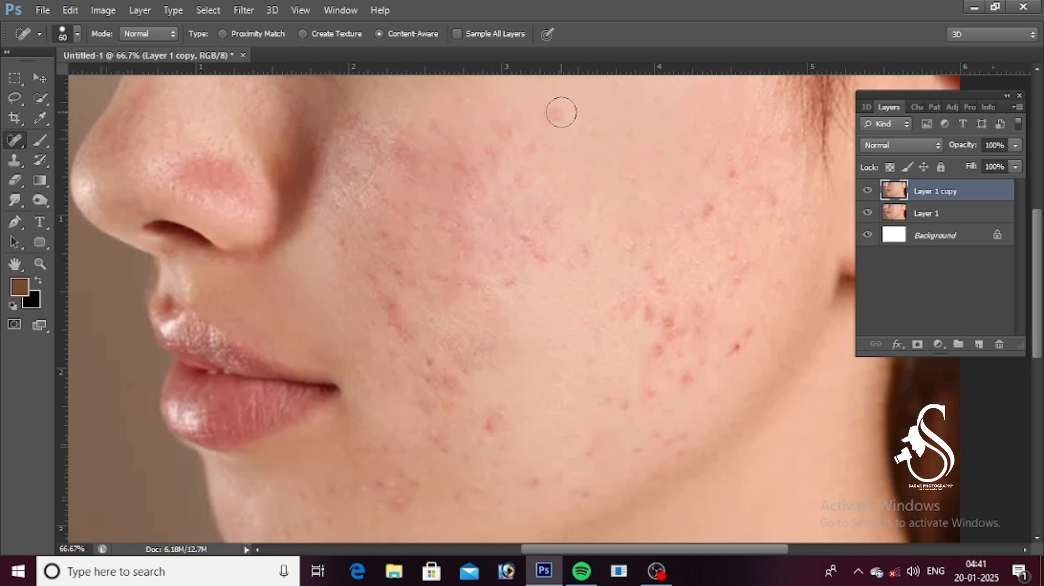
pyautogui.click(561, 112)
pyautogui.click(696, 223)
pyautogui.click(733, 169)
pyautogui.moveTo(724, 291)
pyautogui.mouseDown()
pyautogui.moveTo(678, 191)
pyautogui.moveTo(686, 225)
pyautogui.mouseUp()
pyautogui.click(503, 193)
pyautogui.click(462, 195)
# - Heal the spots on the lower cheek beside the mouth corner and on the chin
pyautogui.moveTo(467, 339); pyautogui.dragTo(517, 219)
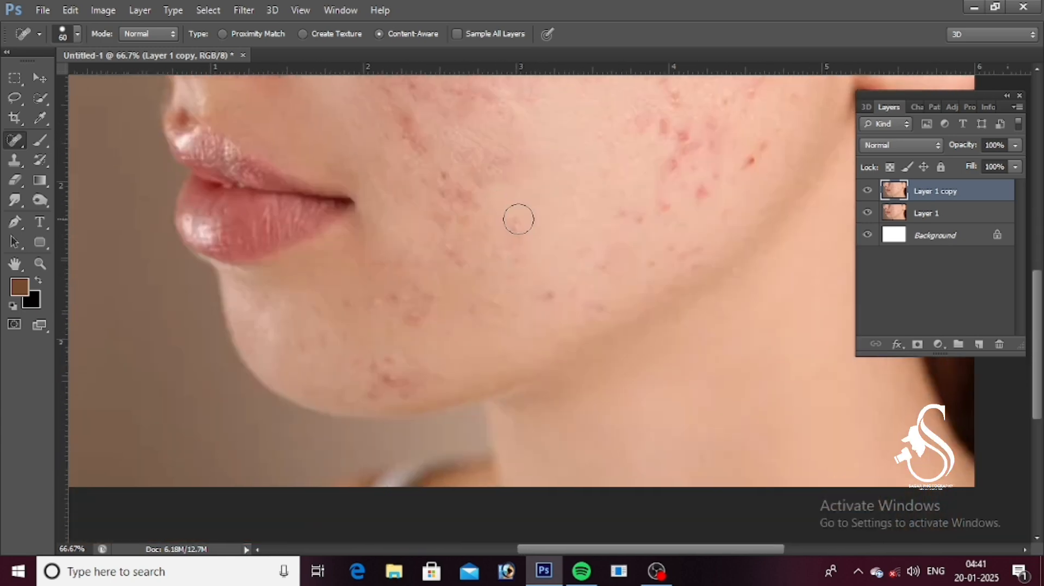
pyautogui.click(550, 293)
pyautogui.click(450, 247)
pyautogui.click(449, 185)
pyautogui.click(499, 240)
pyautogui.moveTo(417, 321); pyautogui.dragTo(479, 266)
pyautogui.click(444, 249)
pyautogui.click(462, 233)
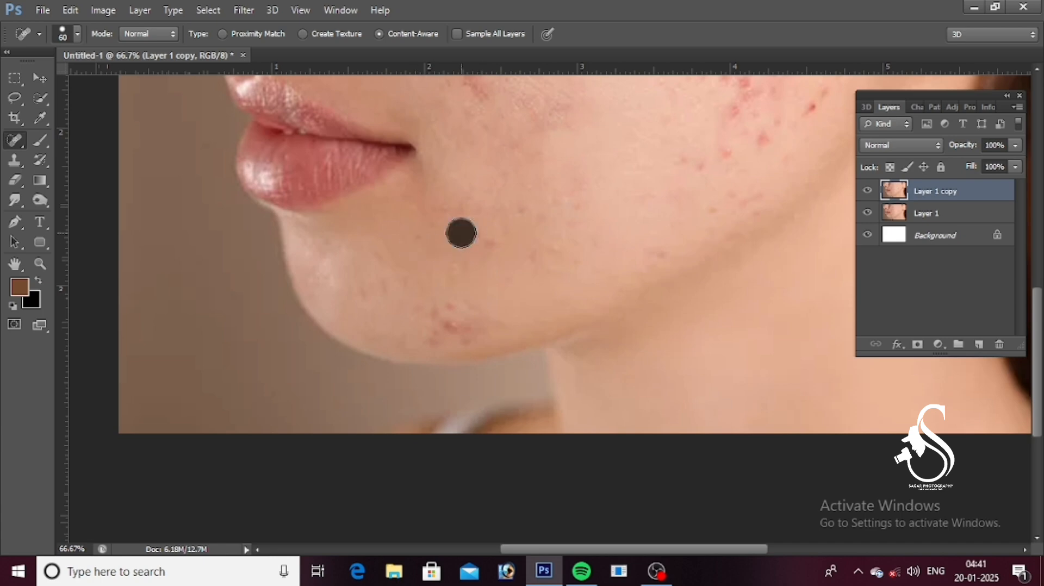
pyautogui.click(451, 322)
pyautogui.click(385, 256)
# - Heal the acne marks on the rear cheek below the ear and along the jawline
pyautogui.moveTo(734, 167)
pyautogui.mouseDown()
pyautogui.moveTo(524, 371)
pyautogui.moveTo(513, 294)
pyautogui.mouseUp()
pyautogui.click(655, 198)
pyautogui.click(518, 271)
pyautogui.click(514, 294)
pyautogui.click(548, 239)
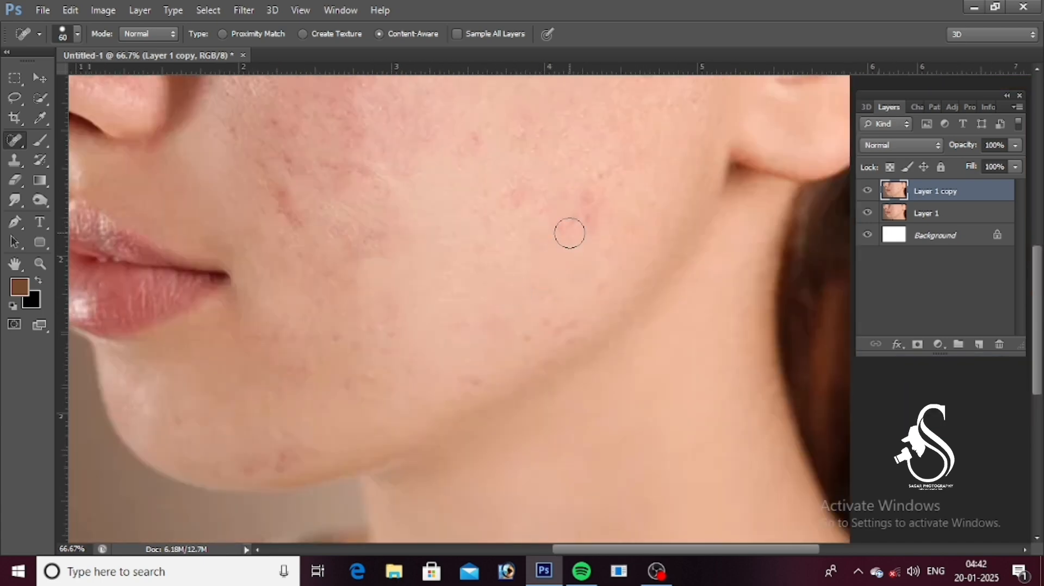
pyautogui.click(570, 233)
pyautogui.click(588, 203)
pyautogui.moveTo(551, 325); pyautogui.dragTo(566, 259)
pyautogui.click(565, 259)
pyautogui.click(587, 249)
pyautogui.moveTo(482, 308); pyautogui.dragTo(538, 253)
pyautogui.moveTo(627, 85)
pyautogui.mouseDown()
pyautogui.moveTo(605, 359)
pyautogui.moveTo(606, 300)
pyautogui.mouseUp()
pyautogui.click(525, 231)
pyautogui.click(573, 229)
pyautogui.click(624, 197)
pyautogui.click(556, 317)
# - Heal the remaining small marks on the cheek between the nose, the mouth corner and the cheekbone
pyautogui.moveTo(340, 316); pyautogui.dragTo(408, 305)
pyautogui.click(400, 285)
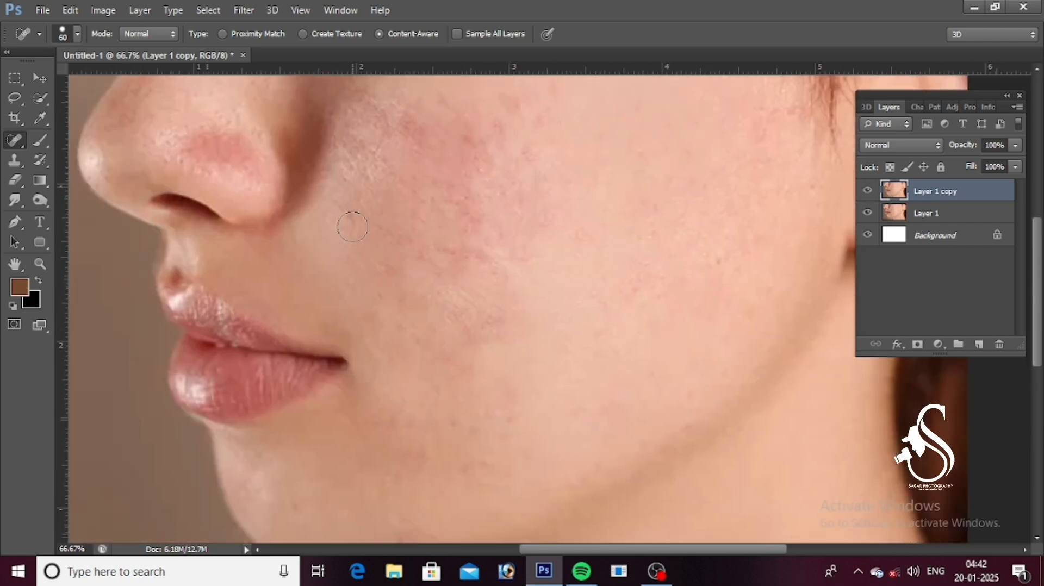
pyautogui.moveTo(352, 226); pyautogui.dragTo(366, 273)
pyautogui.click(515, 179)
pyautogui.click(541, 199)
pyautogui.moveTo(610, 270); pyautogui.dragTo(607, 169)
pyautogui.scroll(-1, 631, 231)
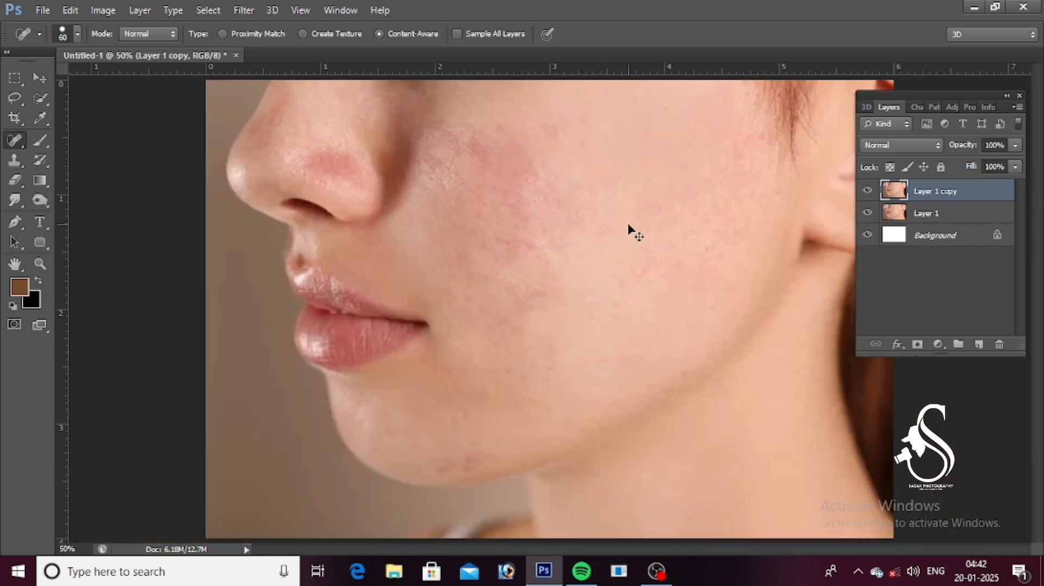
pyautogui.scroll(-1, 694, 256)
pyautogui.scroll(1, 707, 256)
# - Set the blend mode of Layer 1 copy to Vivid Light and invert the layer's colours
pyautogui.press('v')
pyautogui.scroll(-1, 787, 478)
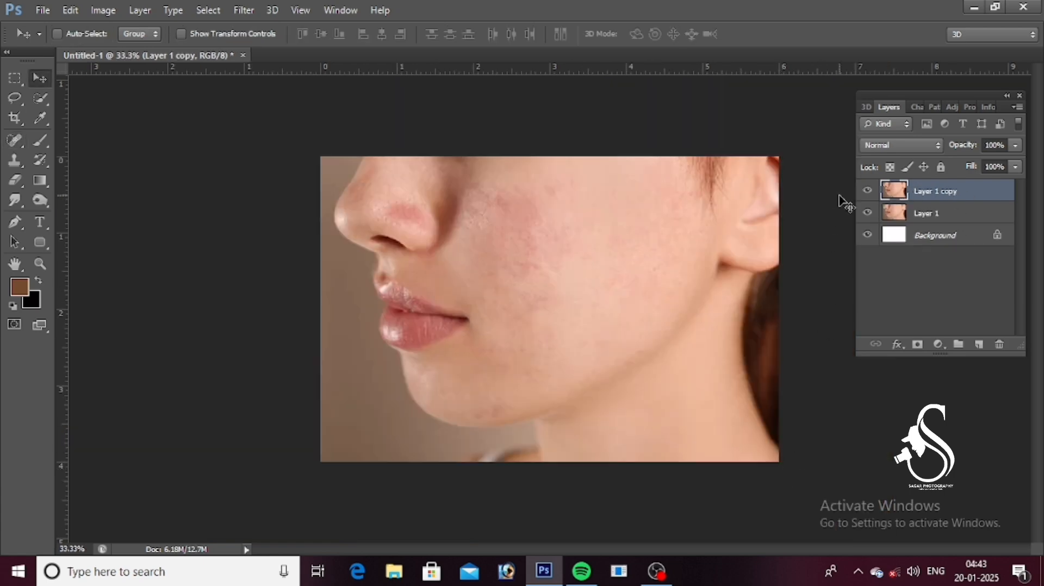
pyautogui.click(888, 144)
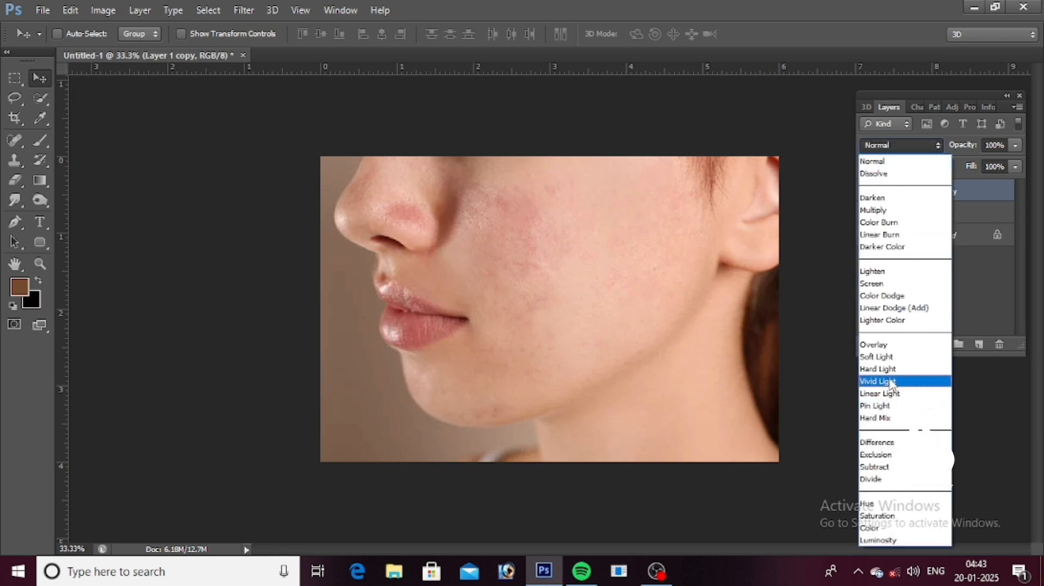
pyautogui.click(889, 381)
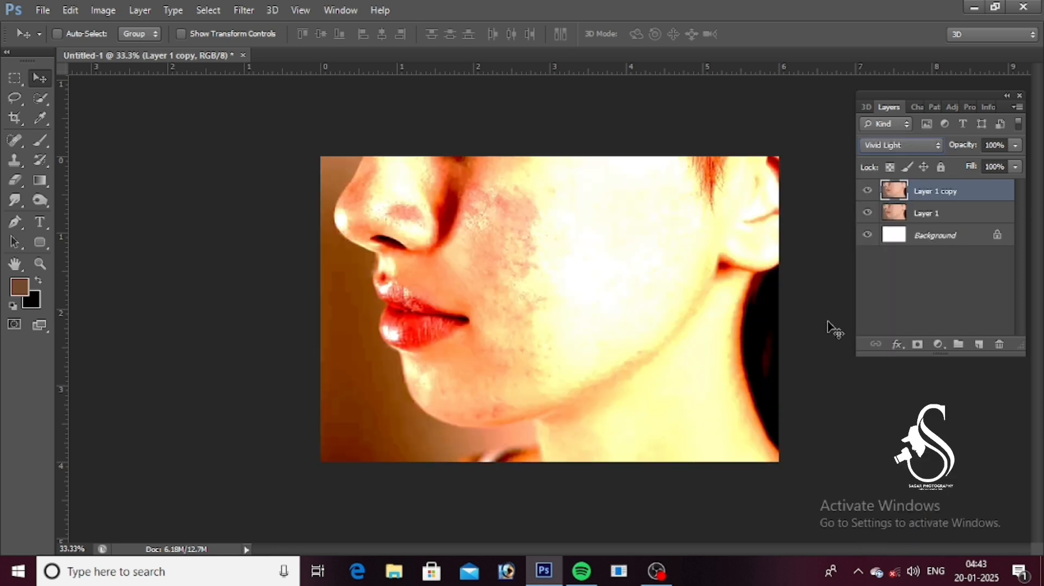
pyautogui.hotkey('ctrl', 'i')
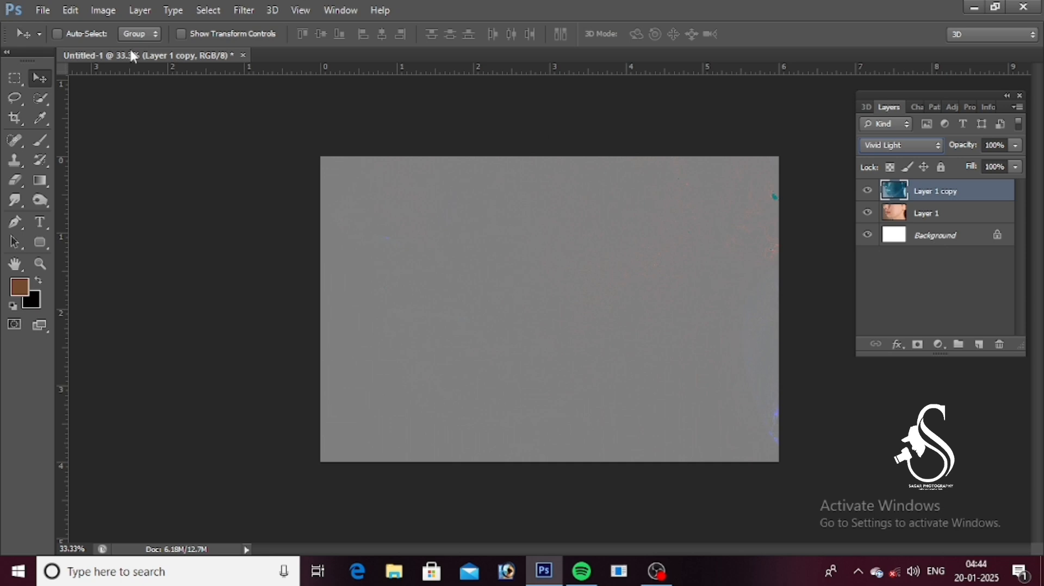
# - Apply a High Pass filter to Layer 1 copy, adjusting the radius until the skin looks evenly softened
pyautogui.click(243, 10)
pyautogui.moveTo(398, 280)
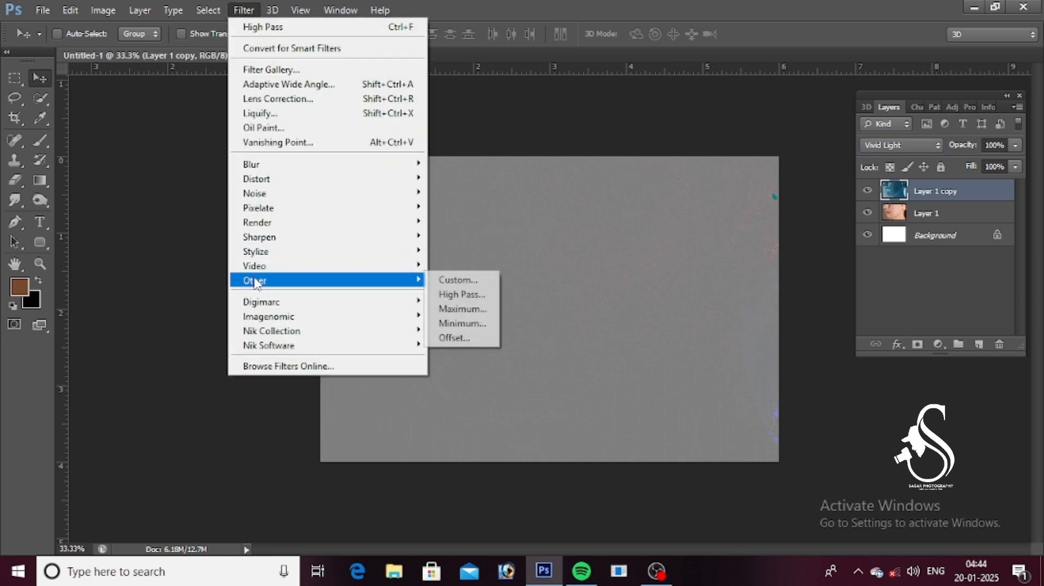
pyautogui.click(459, 294)
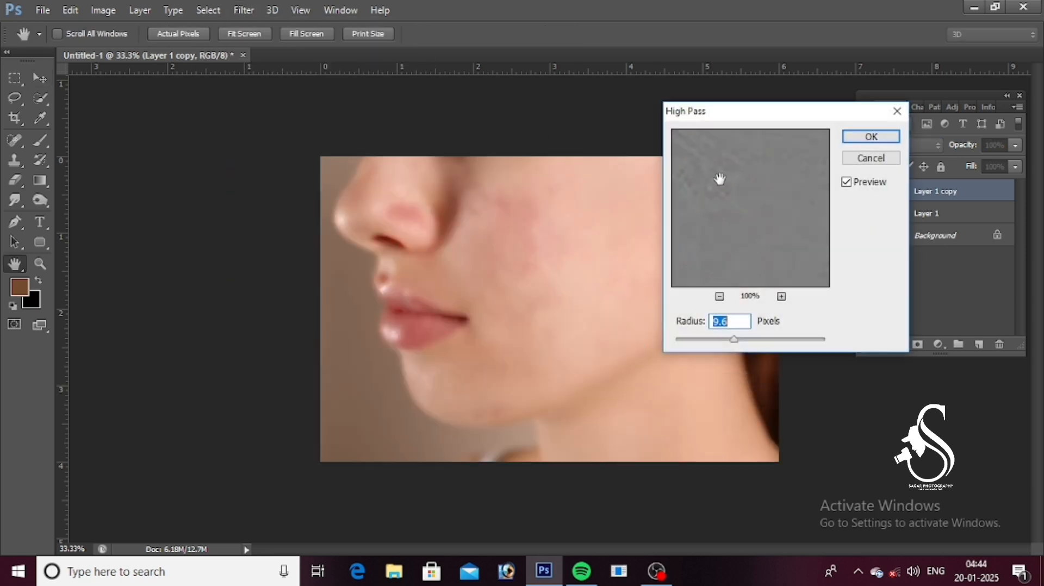
pyautogui.moveTo(739, 122); pyautogui.dragTo(851, 136)
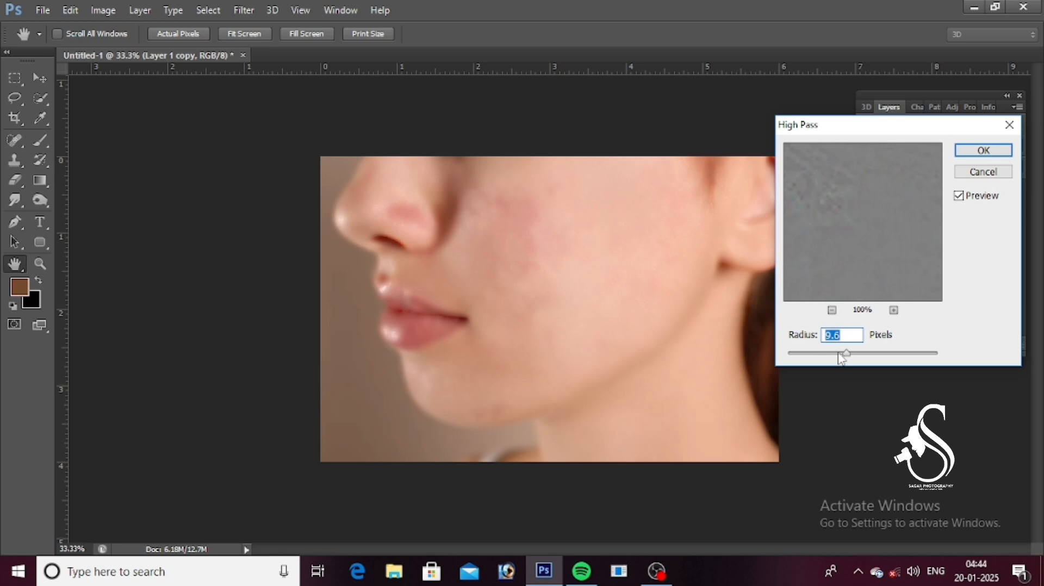
pyautogui.moveTo(826, 353); pyautogui.dragTo(840, 360)
pyautogui.moveTo(832, 361); pyautogui.dragTo(856, 365)
pyautogui.click(973, 152)
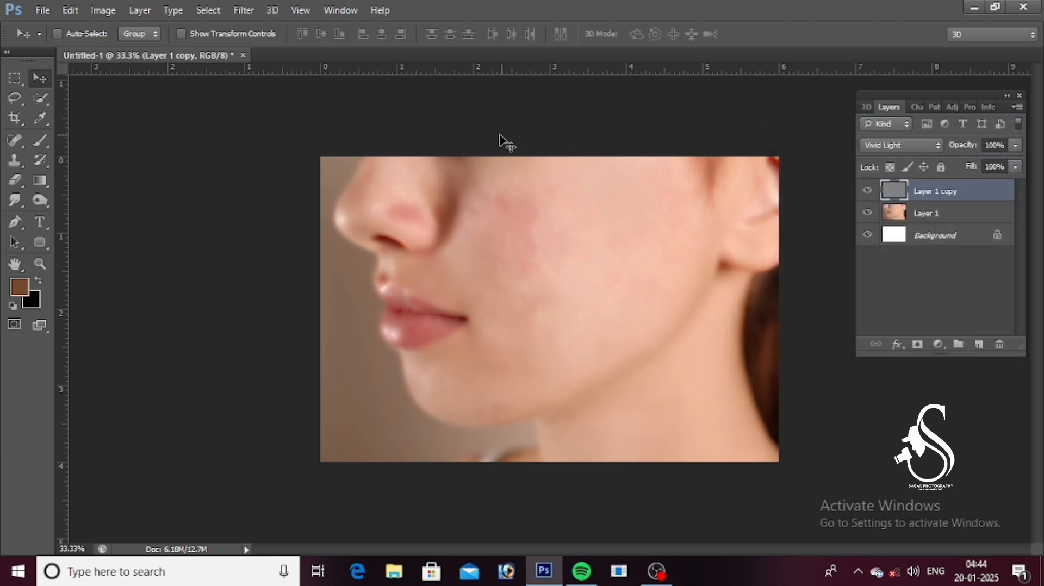
# - Apply a Gaussian Blur to Layer 1 copy, tuning the radius to bring back fine skin texture
pyautogui.click(237, 8)
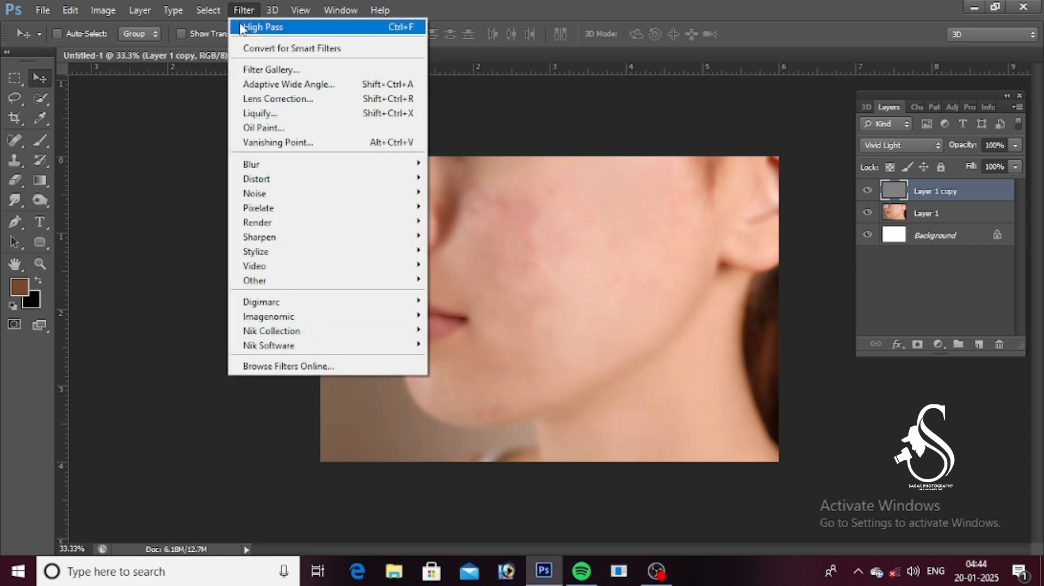
pyautogui.moveTo(283, 165)
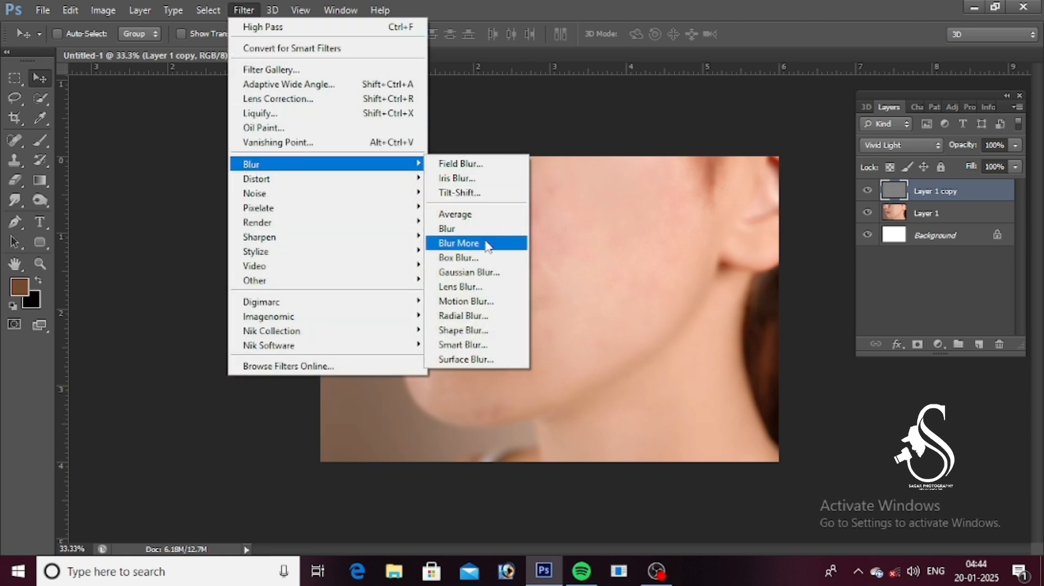
pyautogui.click(469, 272)
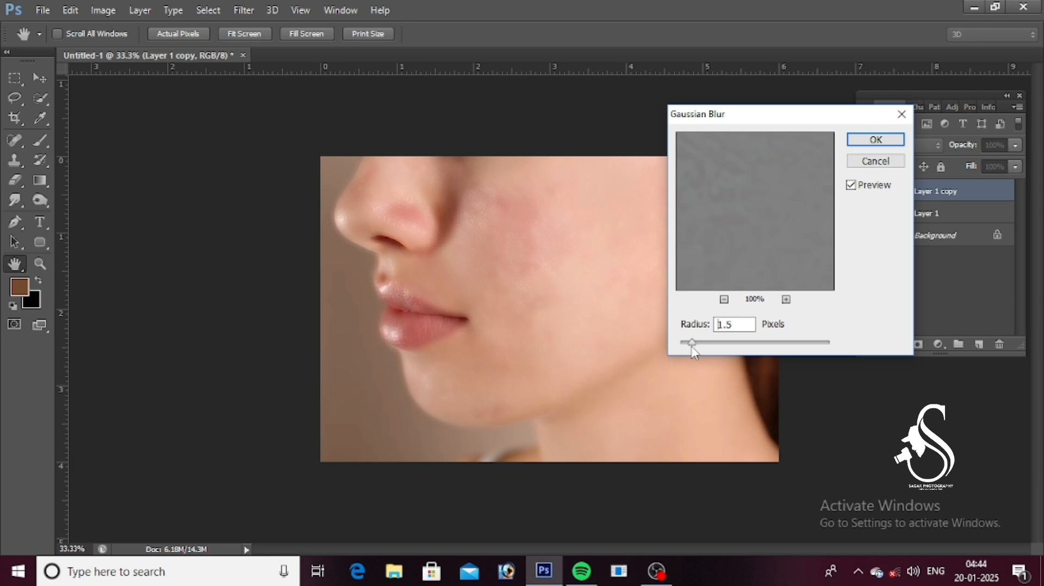
pyautogui.moveTo(691, 347); pyautogui.dragTo(724, 351)
pyautogui.moveTo(717, 343); pyautogui.dragTo(714, 343)
pyautogui.click(875, 142)
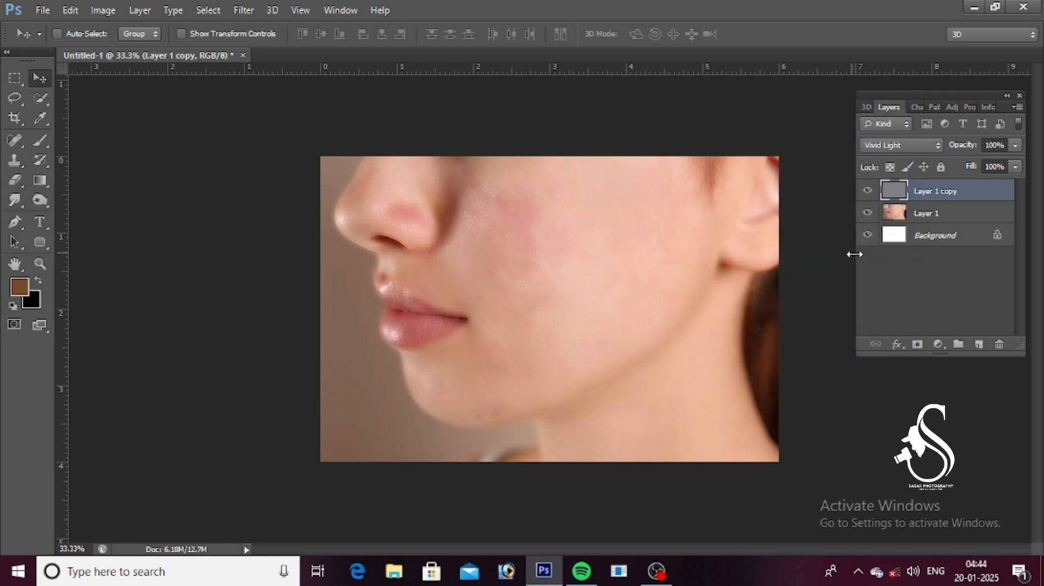
# - Add a layer mask to Layer 1 copy and invert it to black to hide the smoothing
pyautogui.click(917, 345)
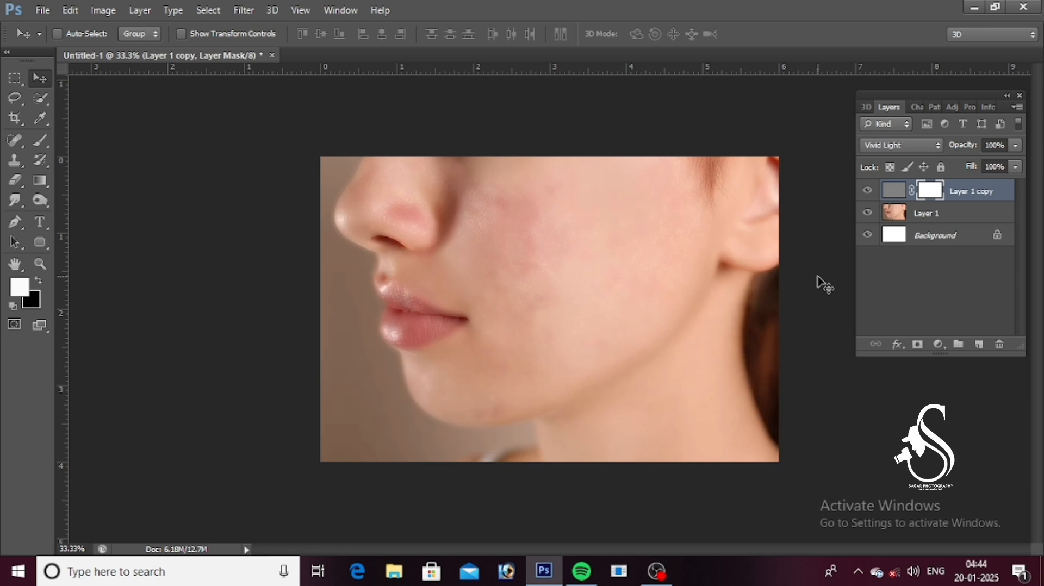
pyautogui.hotkey('ctrl', 'i')
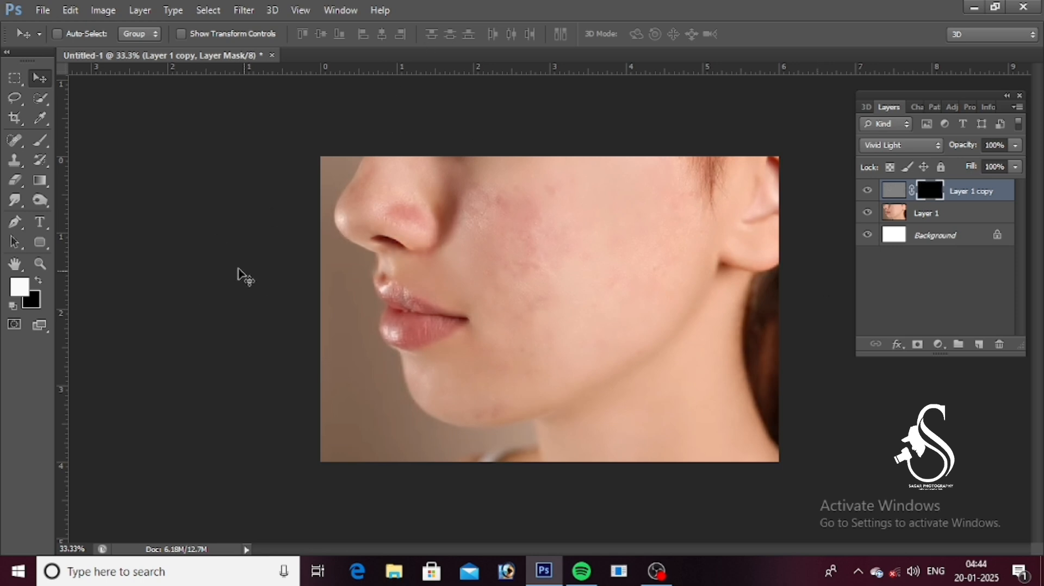
# - Paint white on the mask over the cheek and chin with a size 150 brush to reveal the skin smoothing
pyautogui.click(40, 140)
pyautogui.hotkey('ctrl', '+')
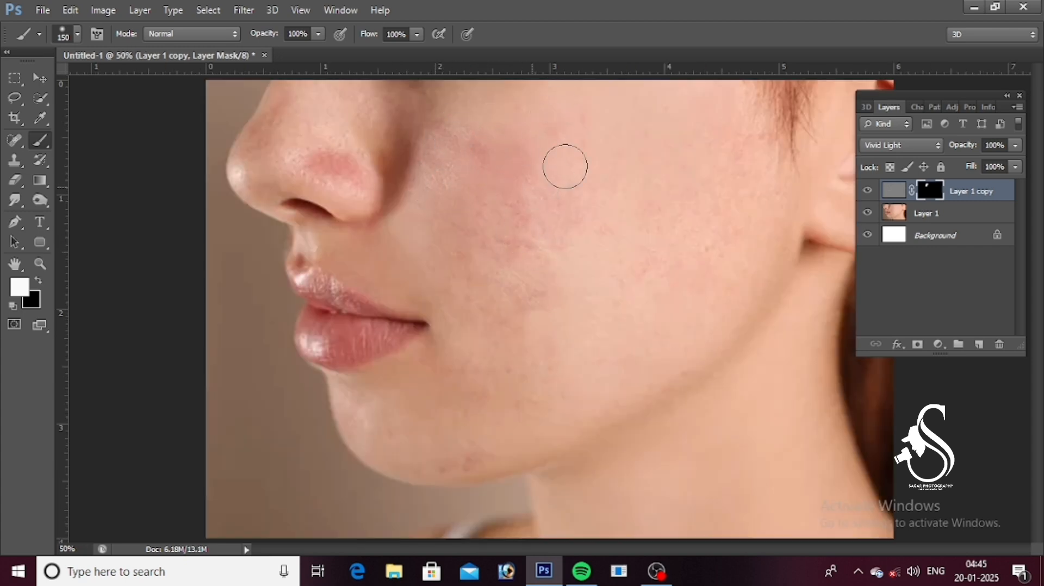
pyautogui.moveTo(572, 178)
pyautogui.mouseDown()
pyautogui.moveTo(633, 153)
pyautogui.moveTo(679, 80)
pyautogui.moveTo(679, 174)
pyautogui.moveTo(719, 97)
pyautogui.moveTo(719, 161)
pyautogui.moveTo(737, 114)
pyautogui.moveTo(761, 165)
pyautogui.moveTo(764, 141)
pyautogui.moveTo(726, 217)
pyautogui.moveTo(775, 214)
pyautogui.moveTo(756, 245)
pyautogui.moveTo(676, 309)
pyautogui.moveTo(700, 222)
pyautogui.moveTo(634, 300)
pyautogui.moveTo(706, 189)
pyautogui.moveTo(644, 276)
pyautogui.moveTo(661, 191)
pyautogui.moveTo(604, 301)
pyautogui.moveTo(614, 178)
pyautogui.moveTo(580, 281)
pyautogui.moveTo(585, 245)
pyautogui.moveTo(567, 228)
pyautogui.moveTo(537, 245)
pyautogui.moveTo(530, 197)
pyautogui.moveTo(503, 217)
pyautogui.moveTo(551, 143)
pyautogui.moveTo(484, 204)
pyautogui.moveTo(496, 119)
pyautogui.moveTo(465, 183)
pyautogui.moveTo(471, 141)
pyautogui.mouseUp()
pyautogui.moveTo(428, 183); pyautogui.dragTo(420, 204)
pyautogui.moveTo(547, 234)
pyautogui.mouseDown()
pyautogui.moveTo(537, 307)
pyautogui.moveTo(543, 201)
pyautogui.moveTo(474, 300)
pyautogui.moveTo(532, 293)
pyautogui.moveTo(560, 309)
pyautogui.moveTo(606, 302)
pyautogui.moveTo(541, 374)
pyautogui.moveTo(715, 272)
pyautogui.moveTo(654, 306)
pyautogui.moveTo(717, 238)
pyautogui.moveTo(679, 306)
pyautogui.moveTo(499, 446)
pyautogui.mouseUp()
pyautogui.moveTo(471, 369)
pyautogui.mouseDown()
pyautogui.moveTo(491, 398)
pyautogui.moveTo(531, 410)
pyautogui.moveTo(494, 447)
pyautogui.moveTo(537, 383)
pyautogui.mouseUp()
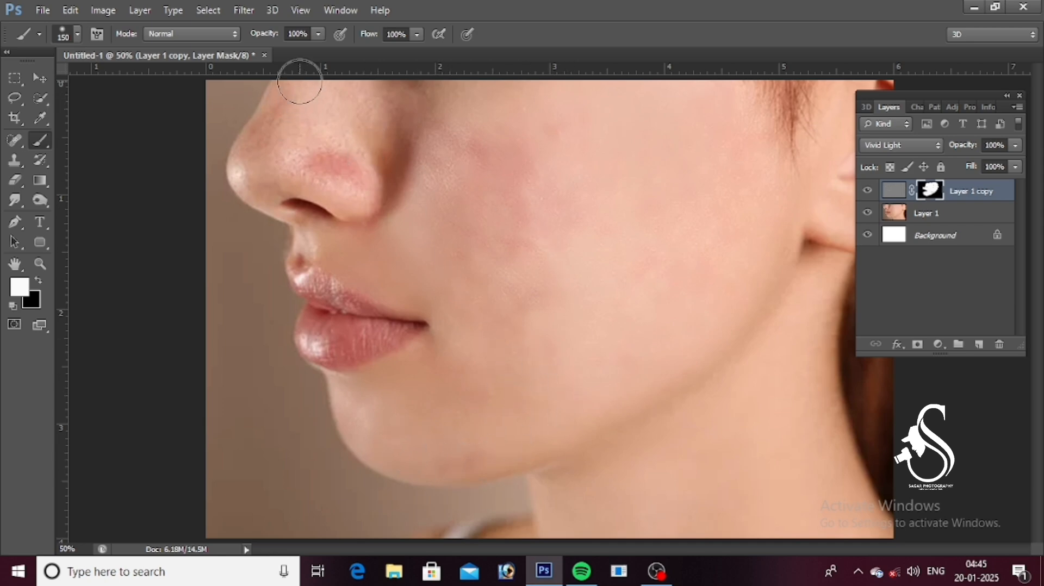
# - Extend the white mask painting over the nose, the skin beside it and the neck below the jaw
pyautogui.moveTo(249, 171)
pyautogui.mouseDown()
pyautogui.moveTo(267, 192)
pyautogui.moveTo(292, 168)
pyautogui.moveTo(324, 187)
pyautogui.moveTo(304, 159)
pyautogui.moveTo(371, 189)
pyautogui.moveTo(317, 145)
pyautogui.moveTo(334, 129)
pyautogui.moveTo(335, 109)
pyautogui.moveTo(315, 89)
pyautogui.moveTo(348, 122)
pyautogui.moveTo(397, 142)
pyautogui.moveTo(365, 89)
pyautogui.moveTo(369, 115)
pyautogui.moveTo(319, 126)
pyautogui.moveTo(325, 140)
pyautogui.moveTo(469, 236)
pyautogui.mouseUp()
pyautogui.moveTo(458, 119)
pyautogui.mouseDown()
pyautogui.moveTo(442, 140)
pyautogui.moveTo(449, 103)
pyautogui.mouseUp()
pyautogui.scroll(-1, 646, 288)
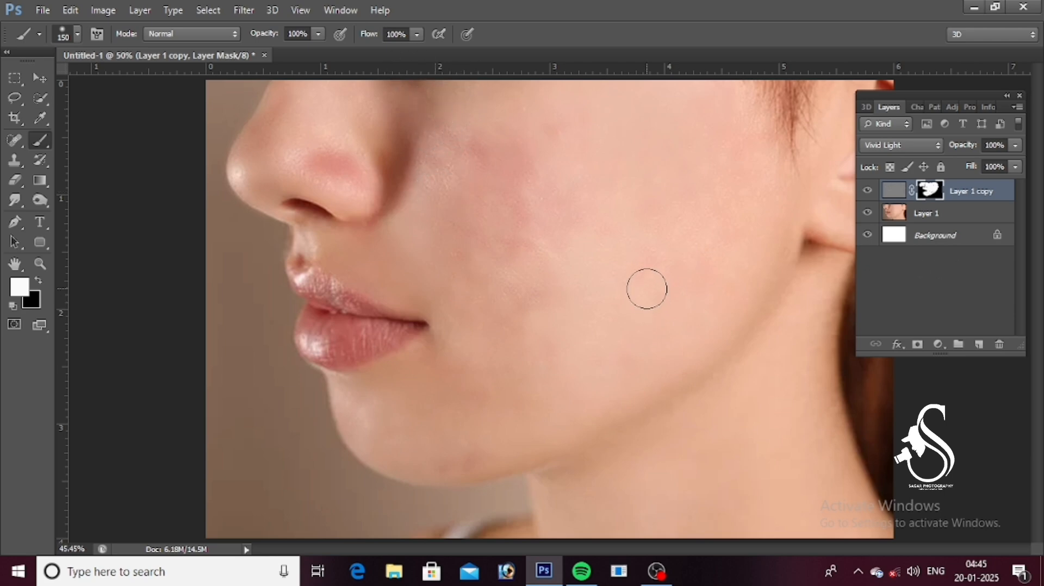
pyautogui.scroll(-1, 646, 289)
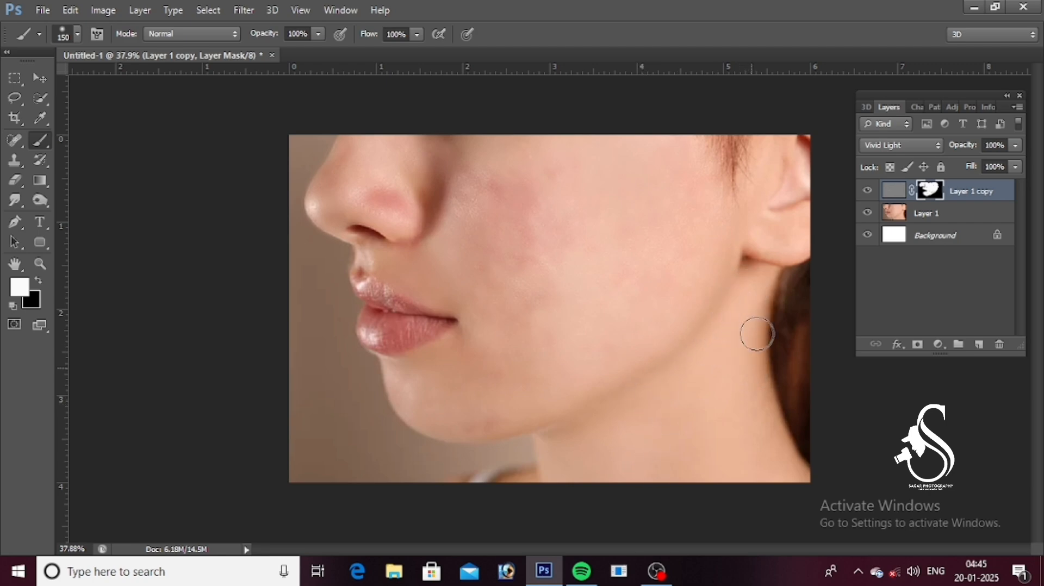
pyautogui.moveTo(717, 365)
pyautogui.mouseDown()
pyautogui.moveTo(647, 422)
pyautogui.moveTo(639, 400)
pyautogui.mouseUp()
# - Toggle the visibility of Layer 1 copy off and on to compare the skin before and after smoothing
pyautogui.click(868, 191)
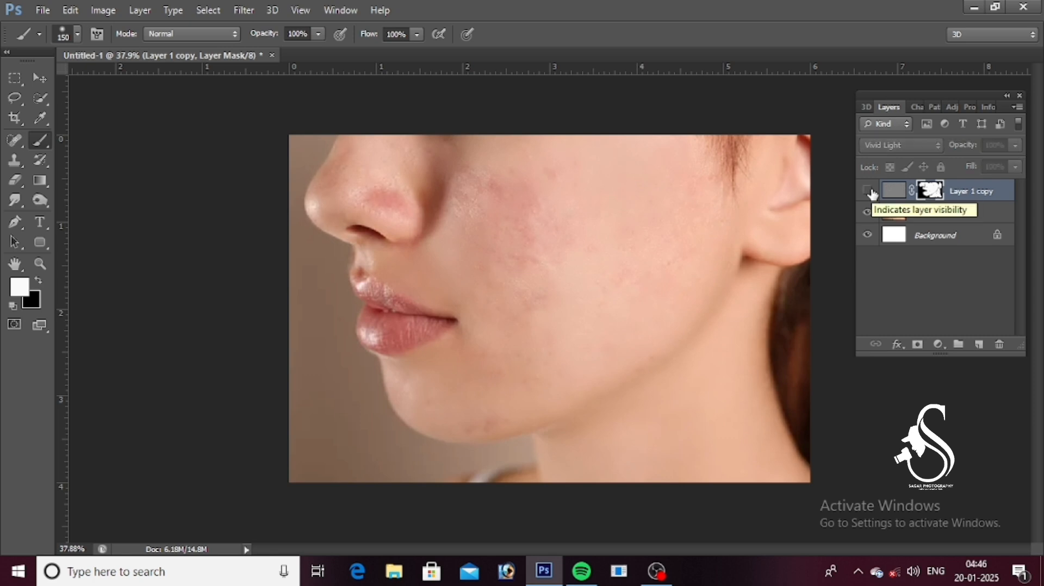
pyautogui.click(868, 191)
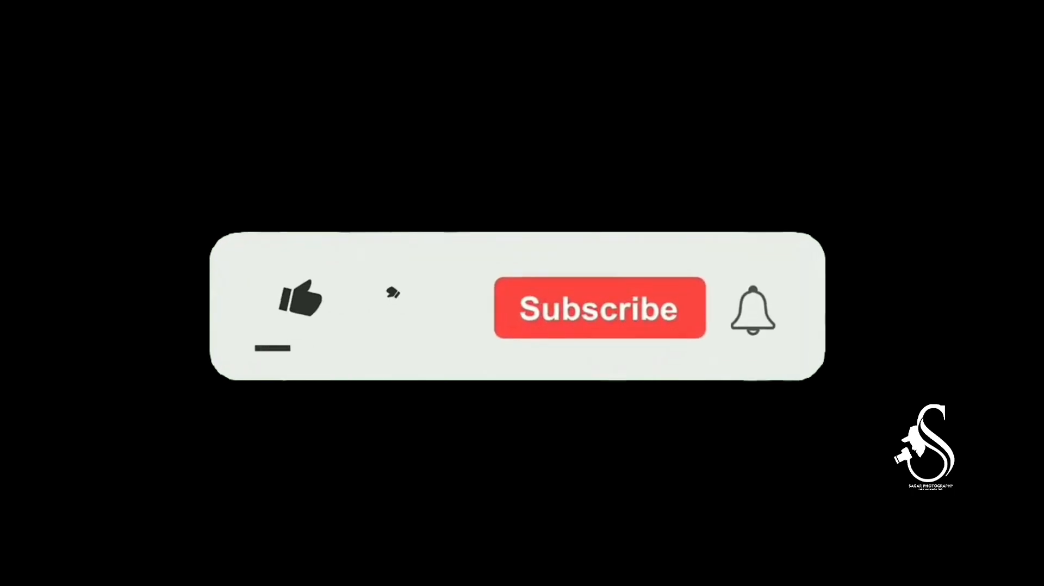